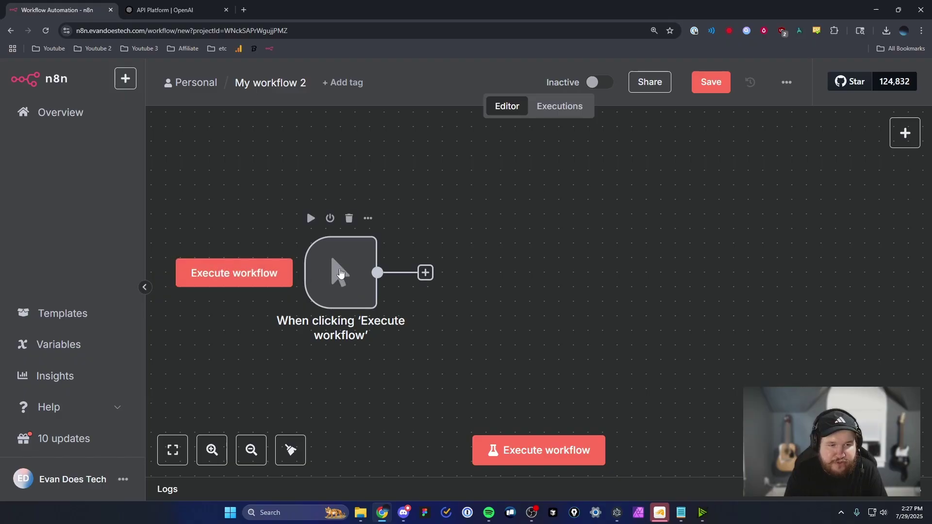
Add an OpenAI 'Message a model' node after the manual trigger
click(427, 281)
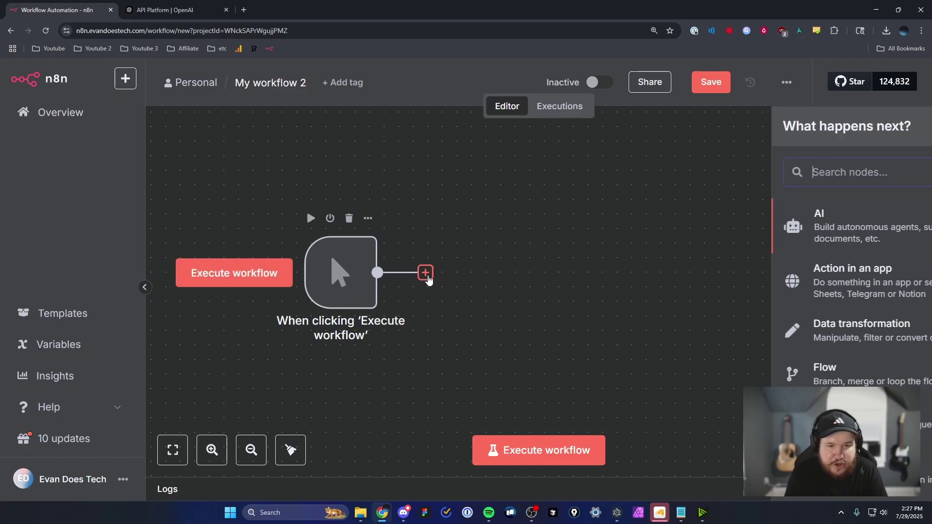
text(C)
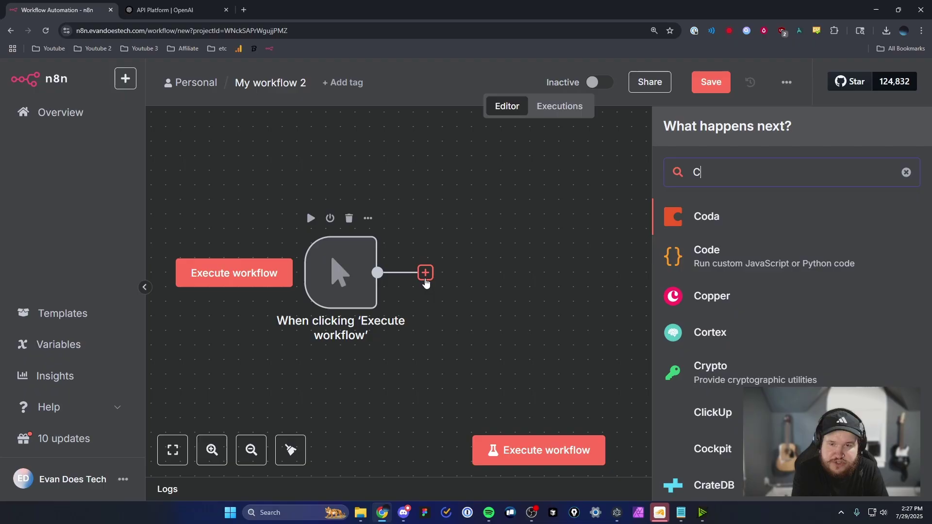
text(hatGPT)
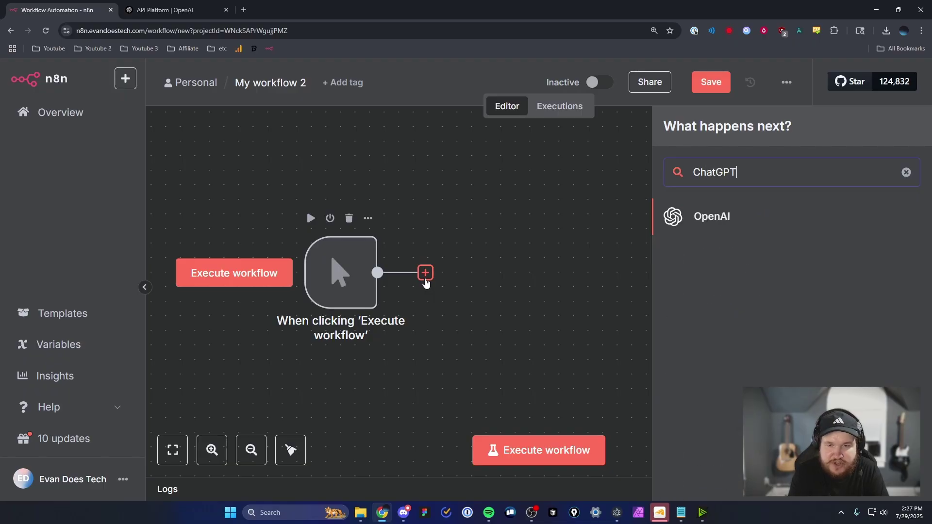
click(723, 223)
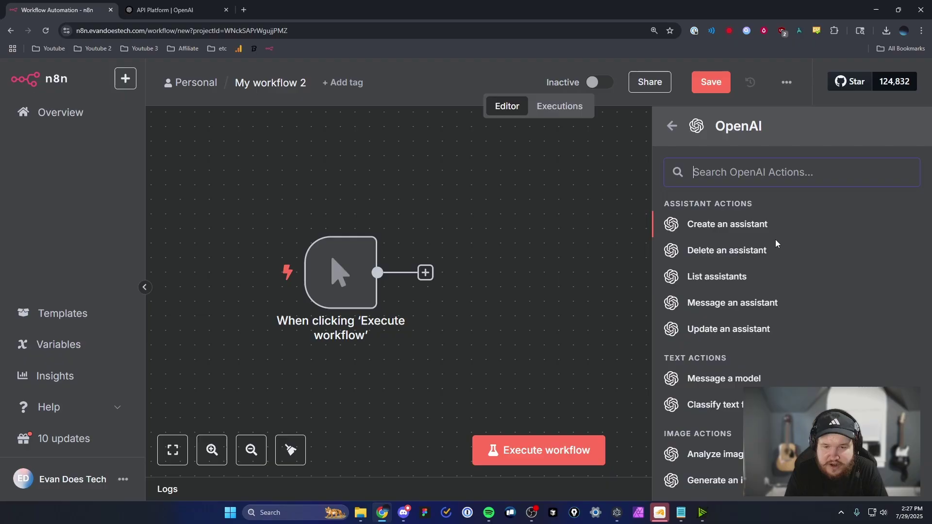
scroll(775, 244, down, 1)
scroll(776, 246, down, 1)
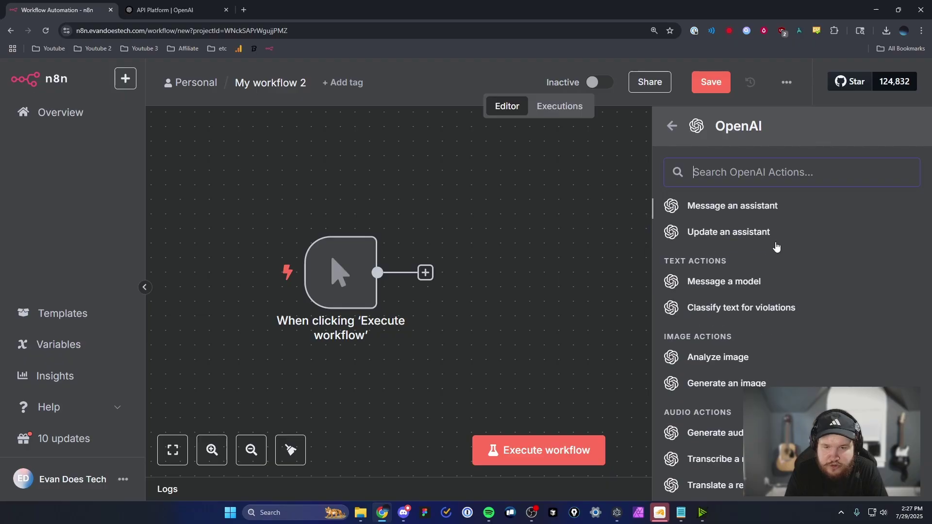
click(744, 287)
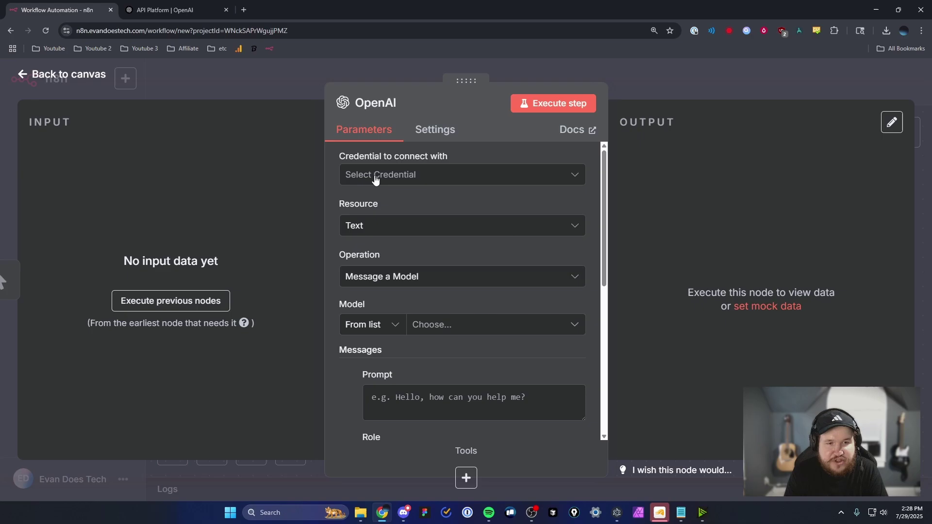
Start a new OpenAI account credential for the node and switch to the OpenAI API platform
click(420, 180)
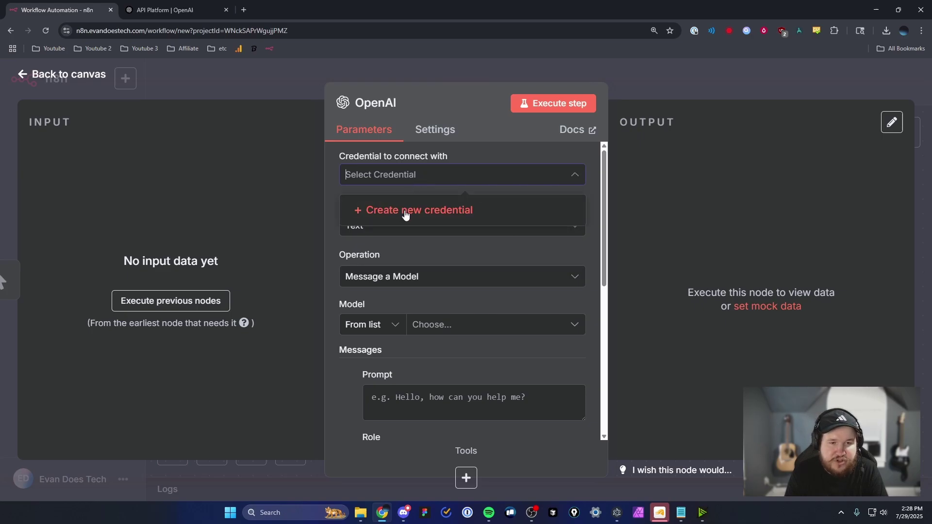
click(444, 211)
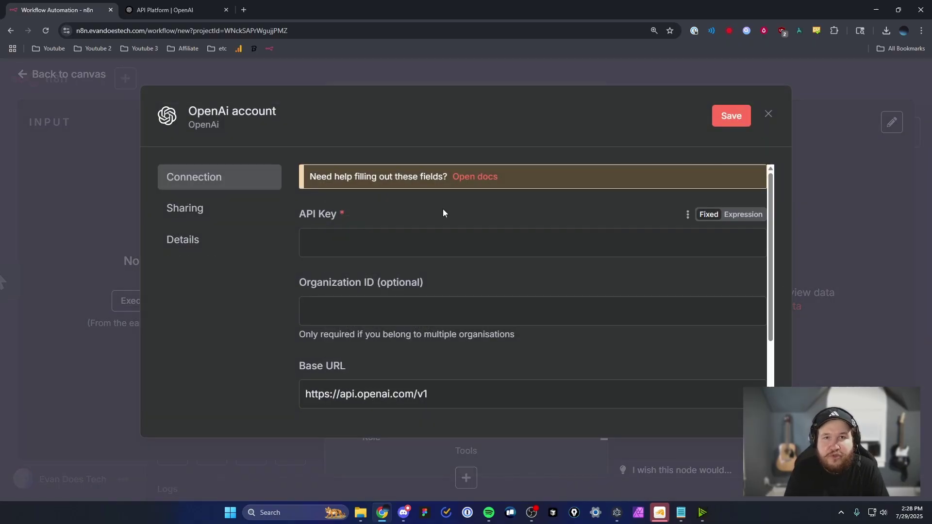
click(175, 10)
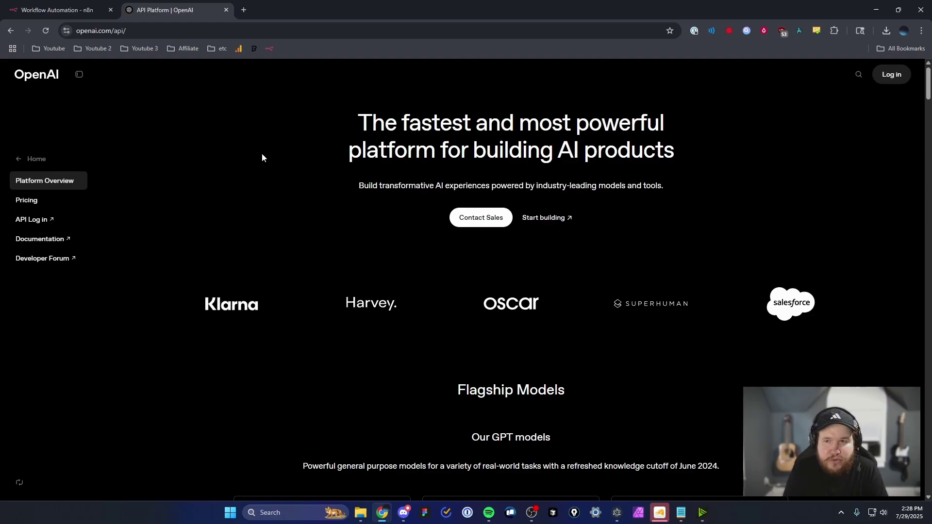
mouse_move(891, 75)
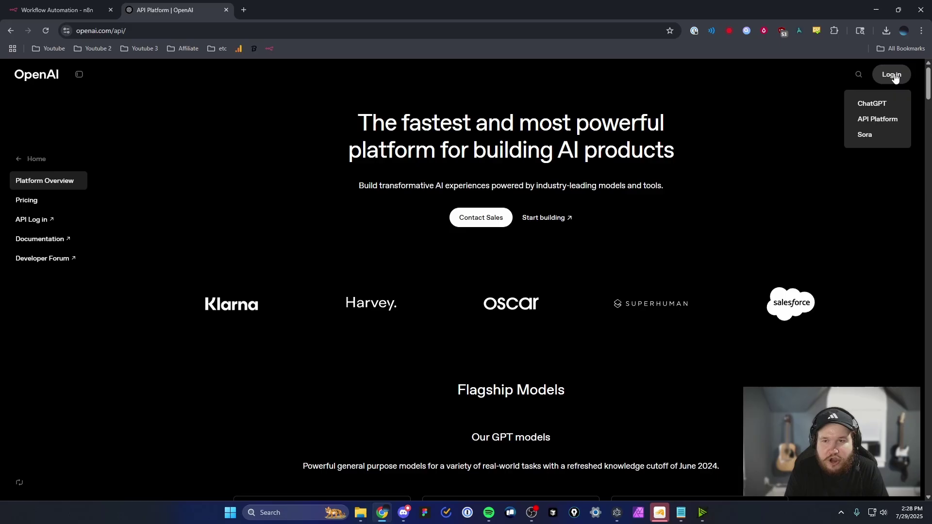
Log in to the OpenAI API Platform and open the organization's API keys settings page
click(878, 118)
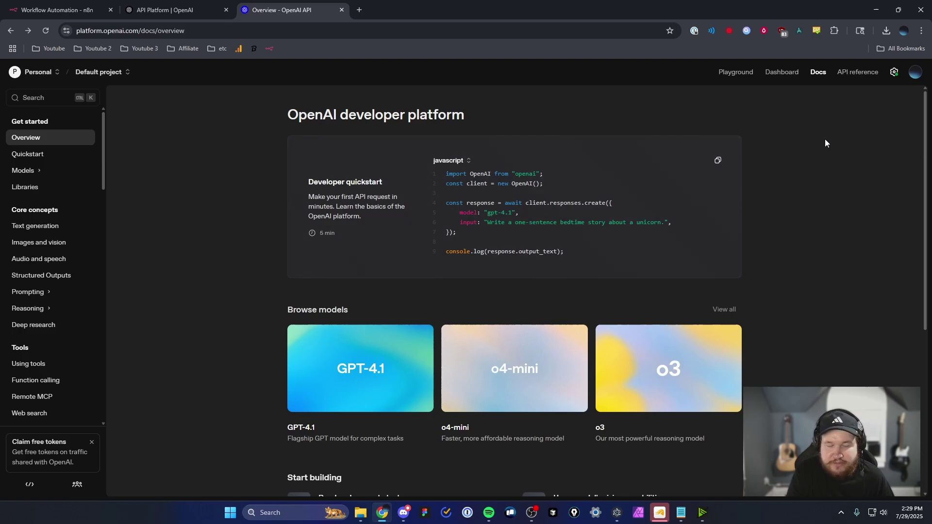
key(ctrl+plus)
key(ctrl+plus)
key(ctrl+plus)
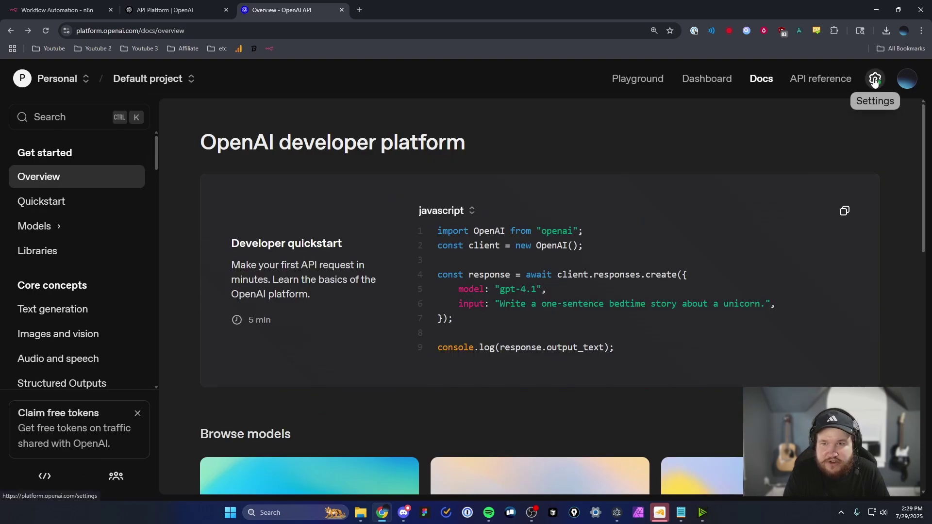
click(878, 81)
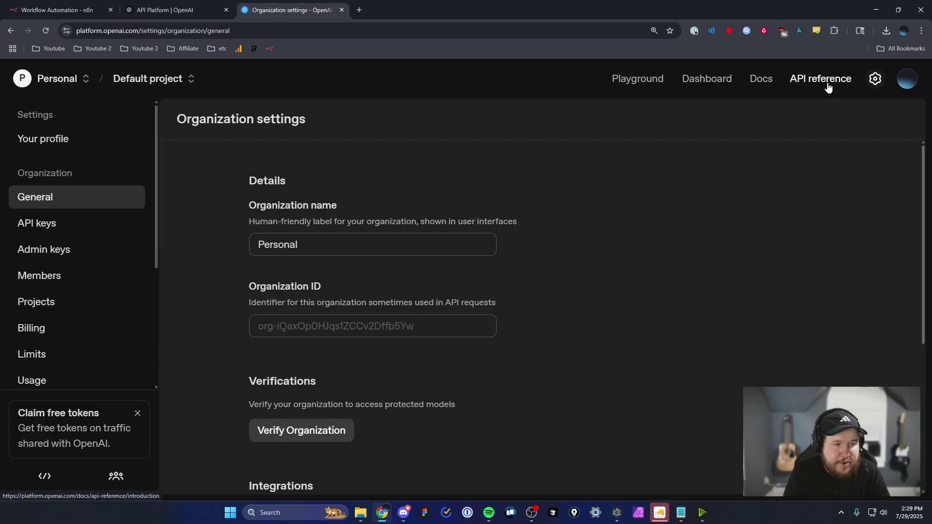
click(68, 227)
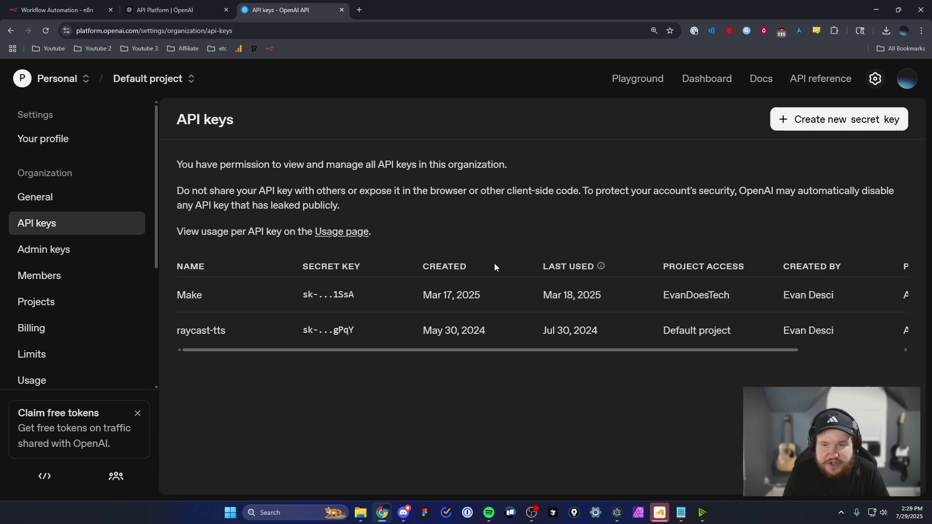
Create a 'Youtube Tutorial' secret key for the Default project and copy it
click(829, 121)
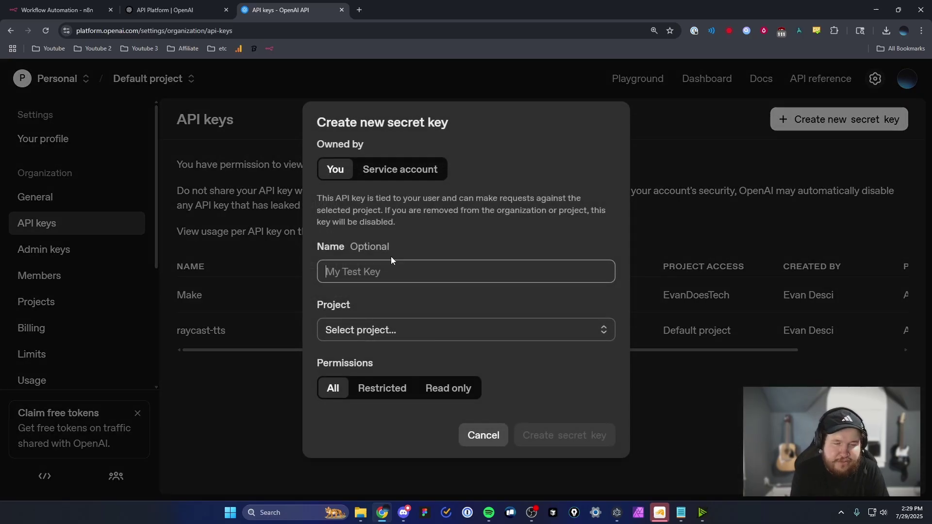
text(Yo)
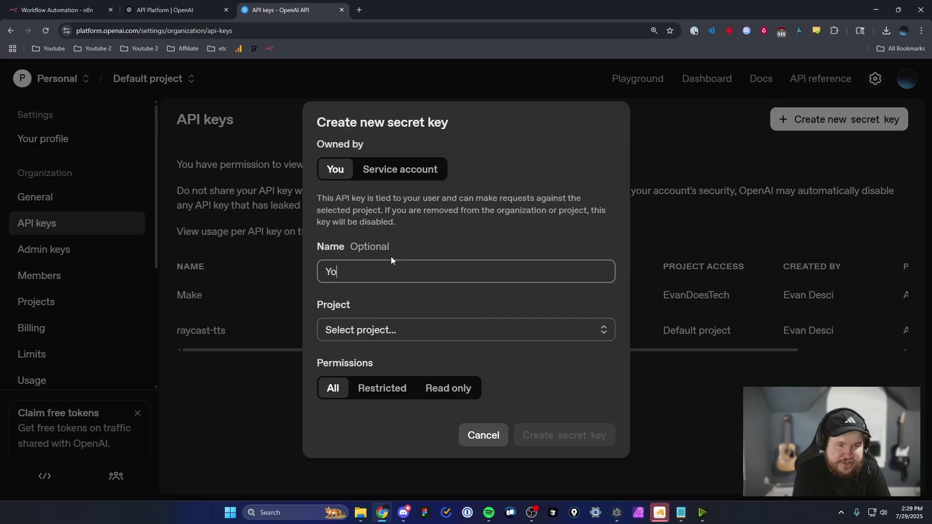
text(utube Tutorial)
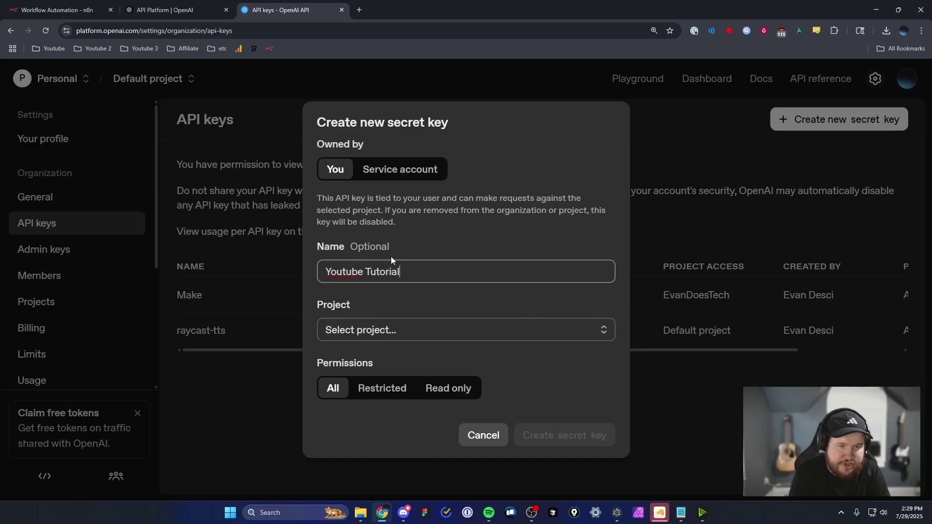
click(402, 326)
click(393, 361)
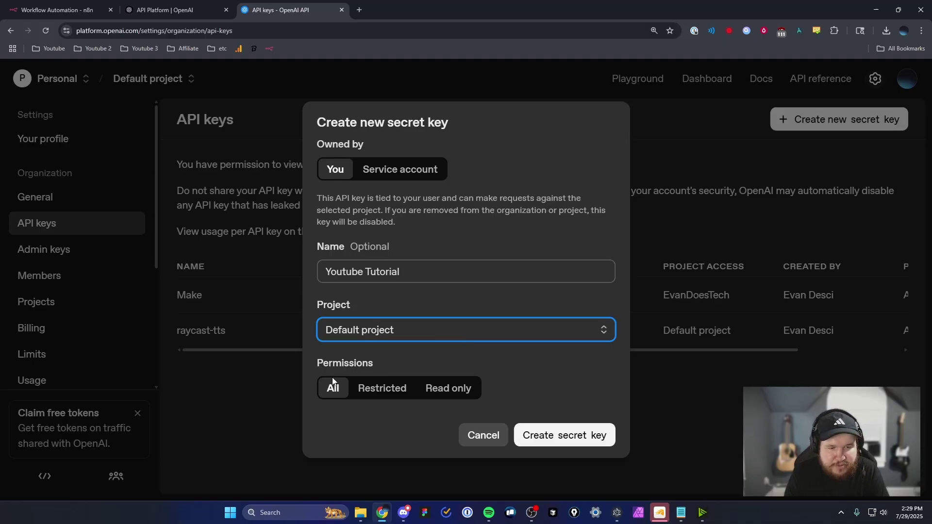
click(588, 433)
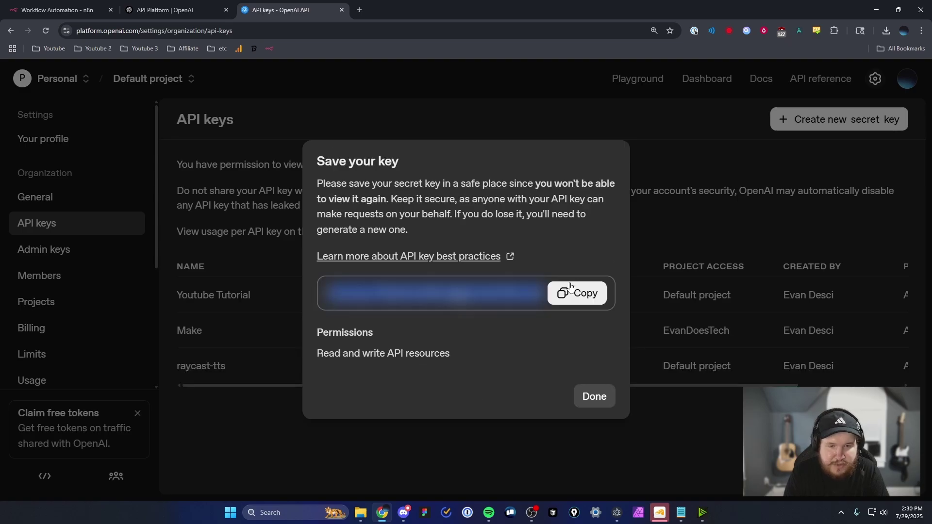
click(579, 294)
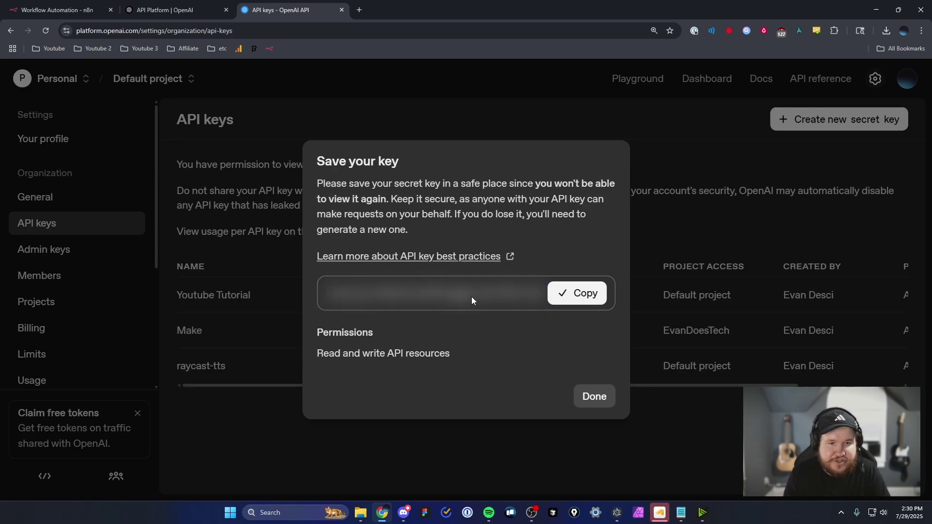
Paste the copied key into n8n's OpenAI credential, save and test it, then close the dialog
click(58, 10)
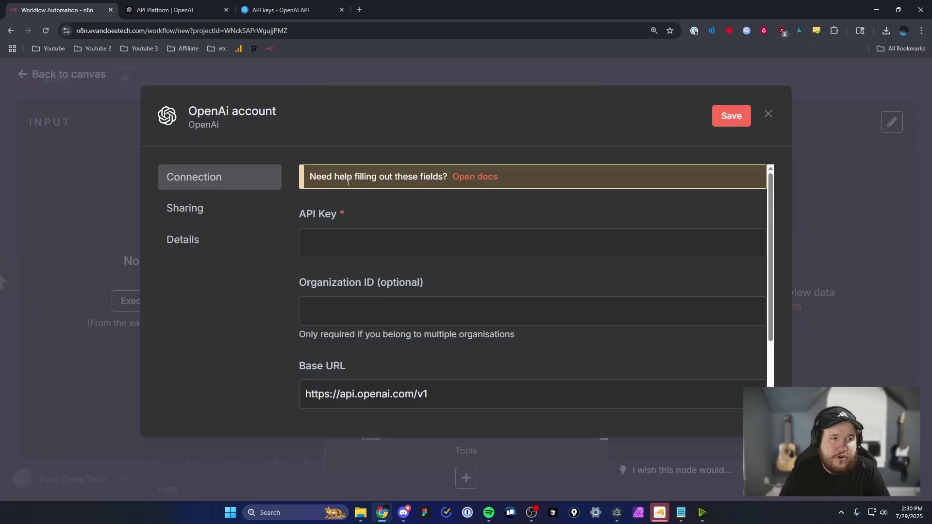
mouse_move(532, 243)
click(382, 236)
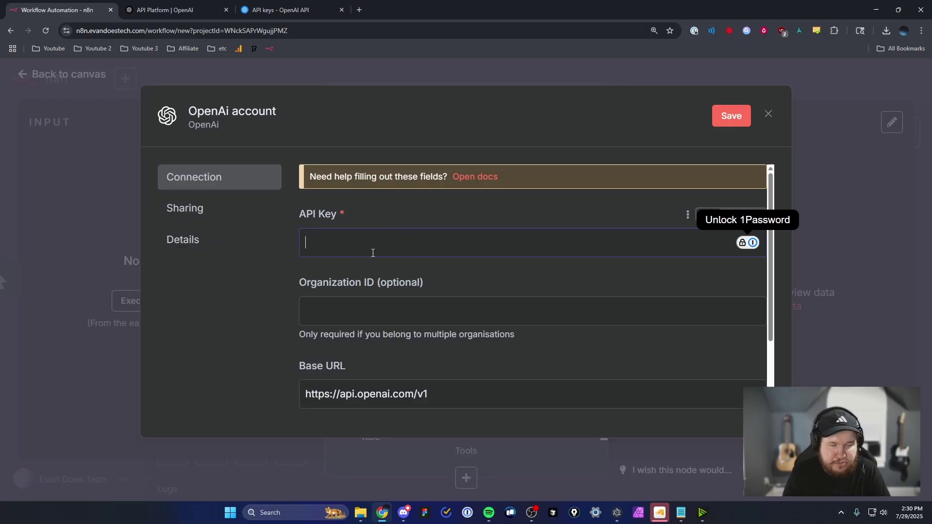
key(ctrl+v)
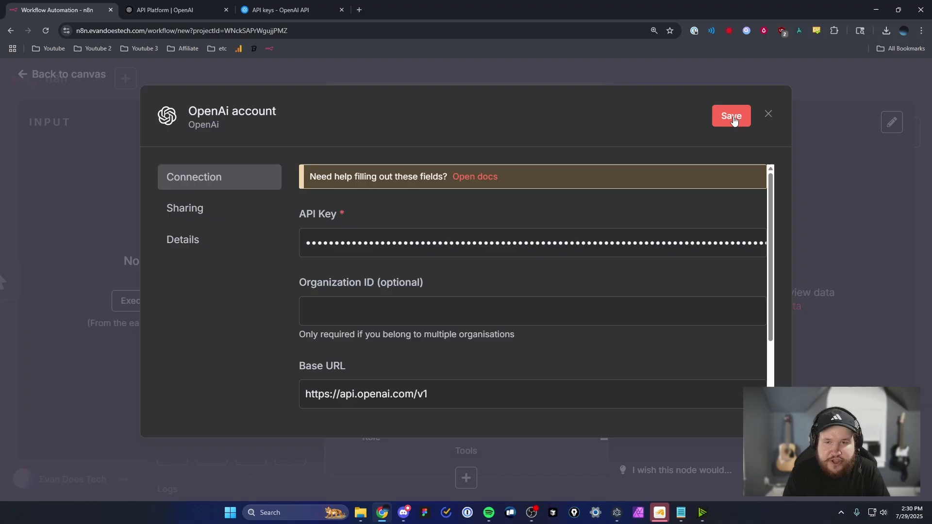
click(731, 117)
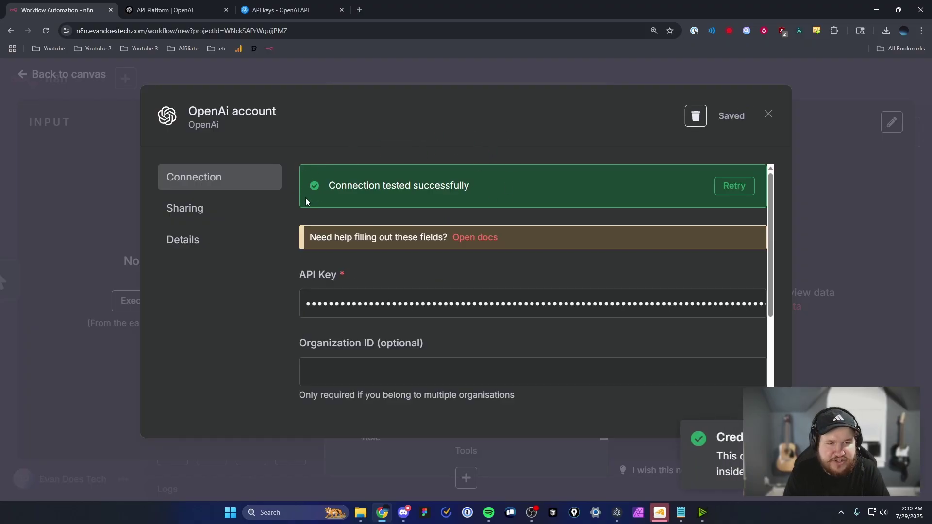
click(767, 116)
mouse_move(466, 116)
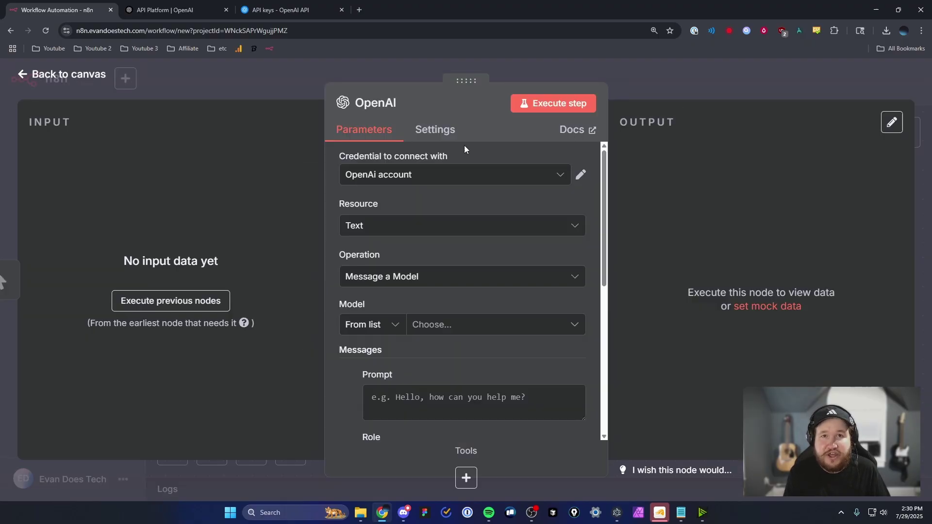
mouse_move(414, 217)
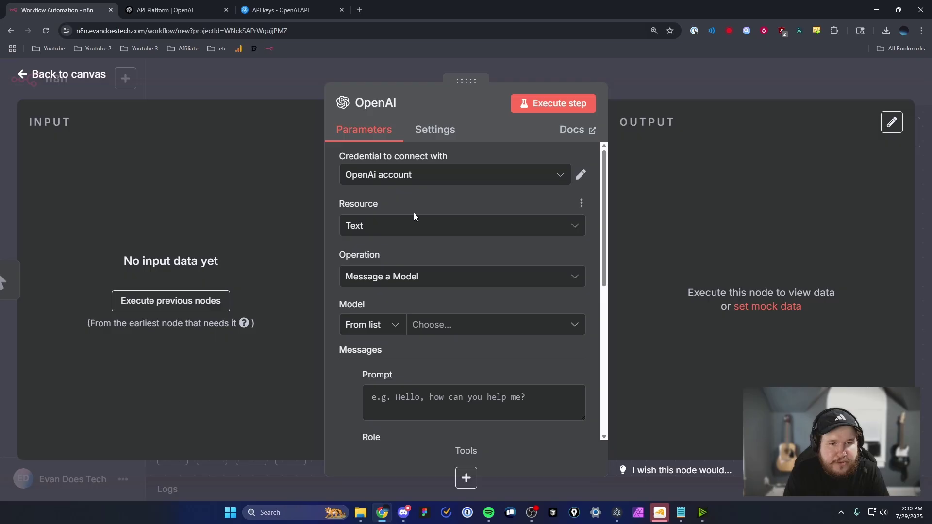
Keep the Text resource, select the GPT-4O model, and enter the prompt 'Hello, how are you?'
click(391, 224)
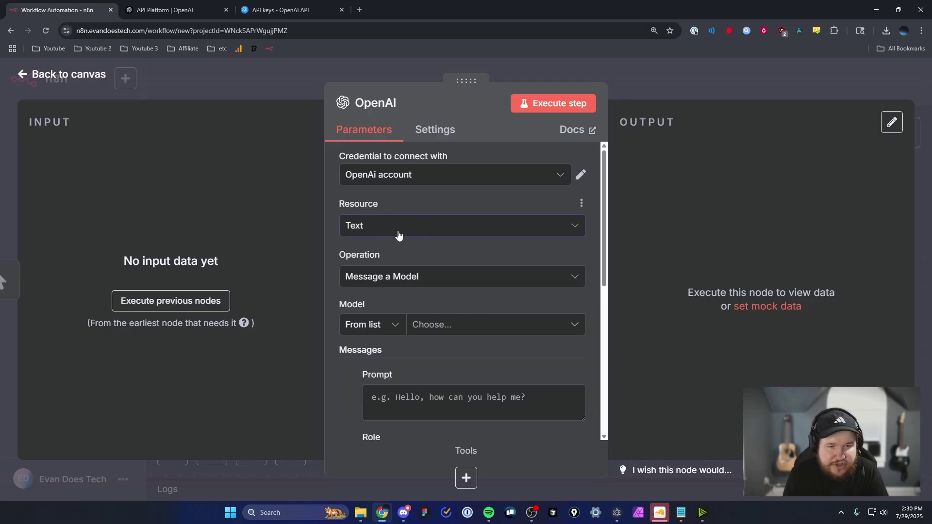
mouse_move(439, 277)
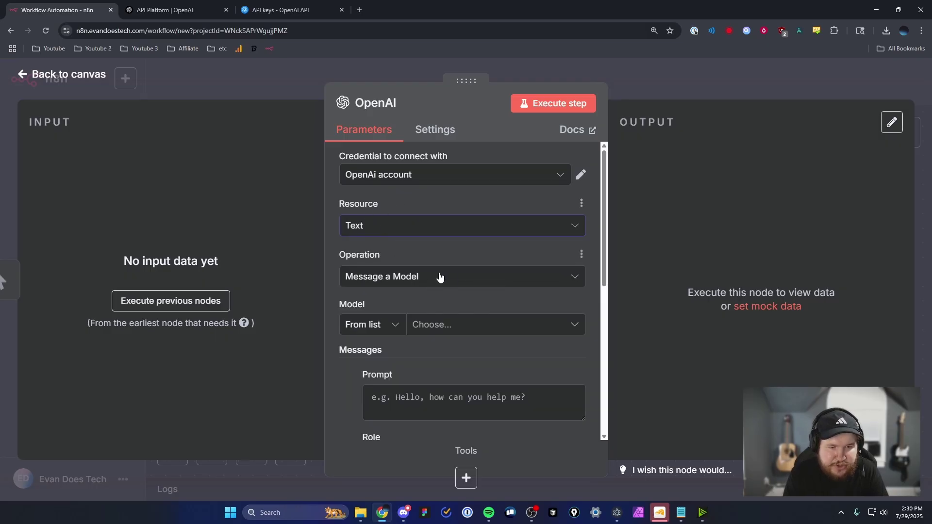
scroll(428, 282, down, 1)
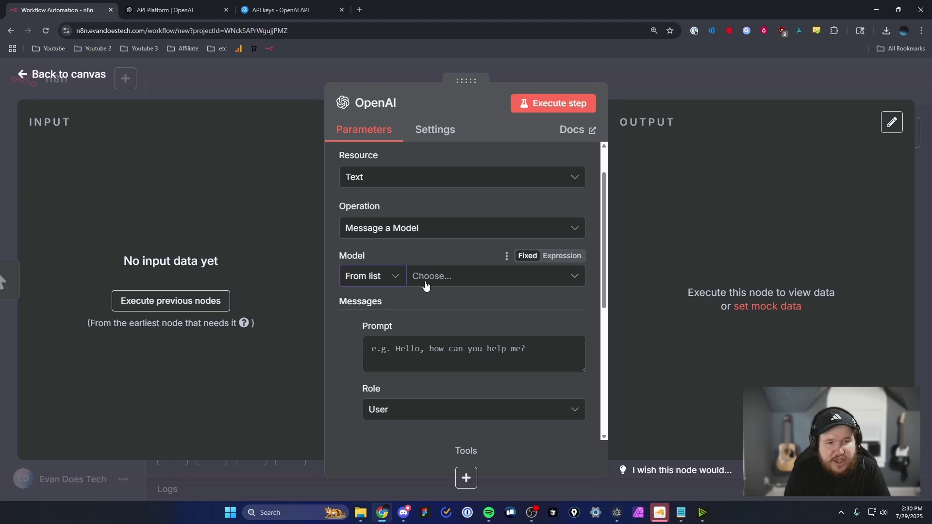
click(443, 278)
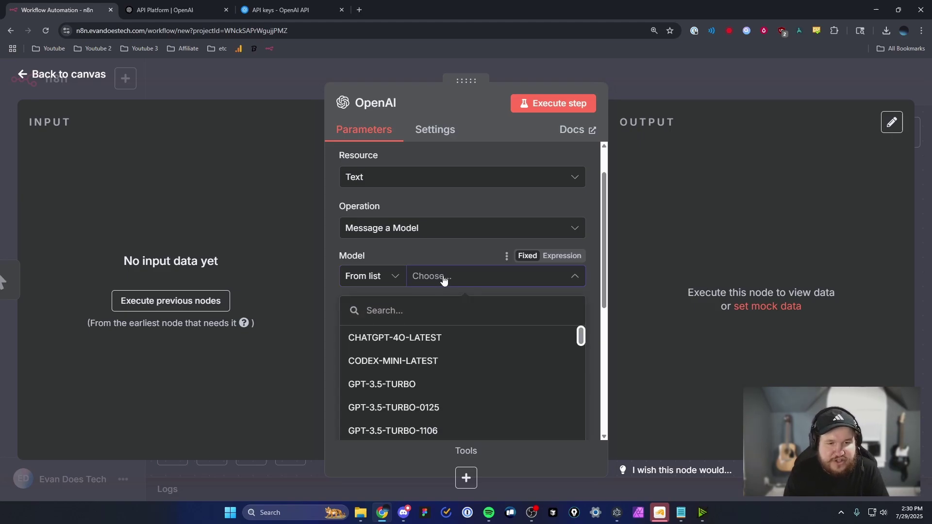
scroll(435, 375, down, 1)
scroll(434, 373, down, 1)
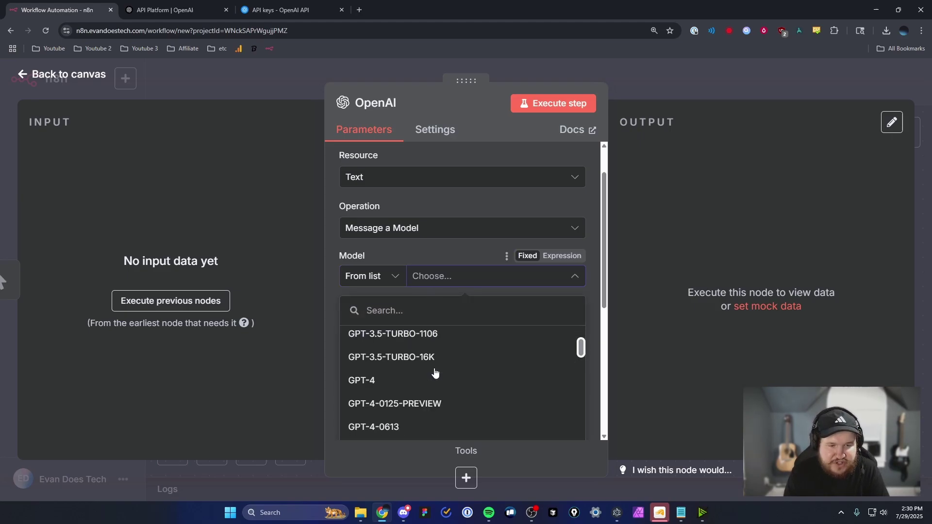
scroll(435, 373, down, 1)
scroll(430, 369, down, 2)
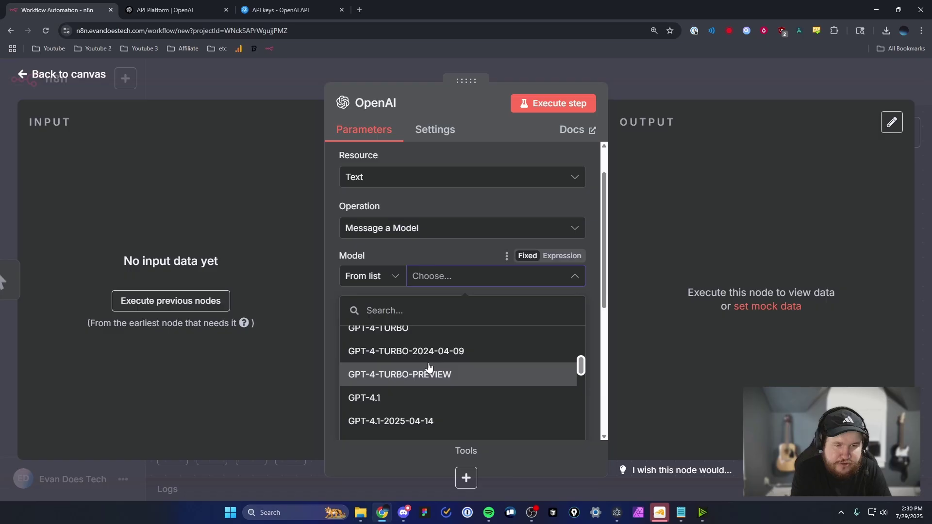
click(443, 312)
text(gp)
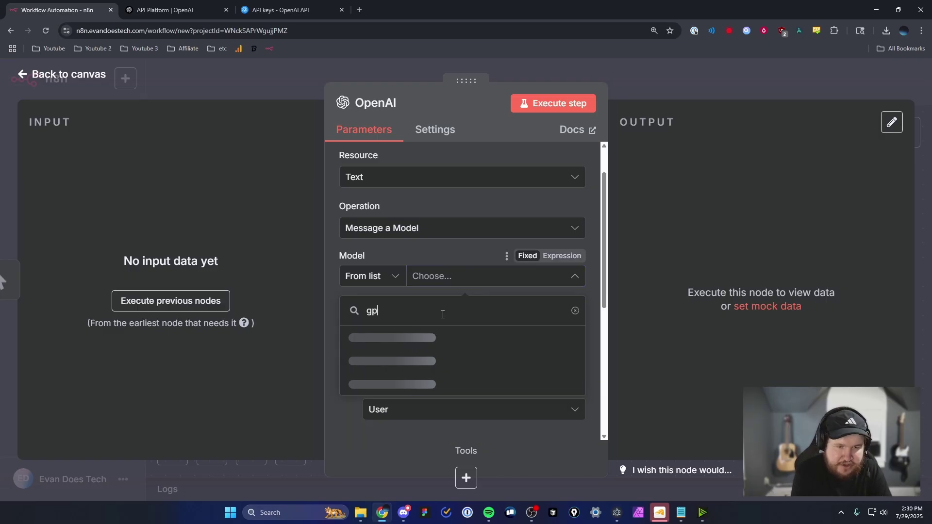
text(t-40)
key(BackSpace)
text(o)
key(Return)
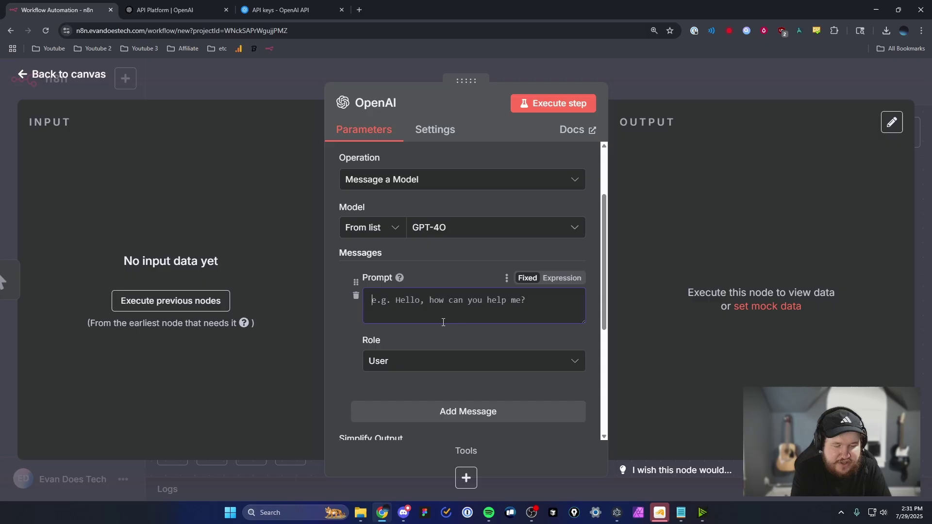
click(443, 322)
text(Hello, h)
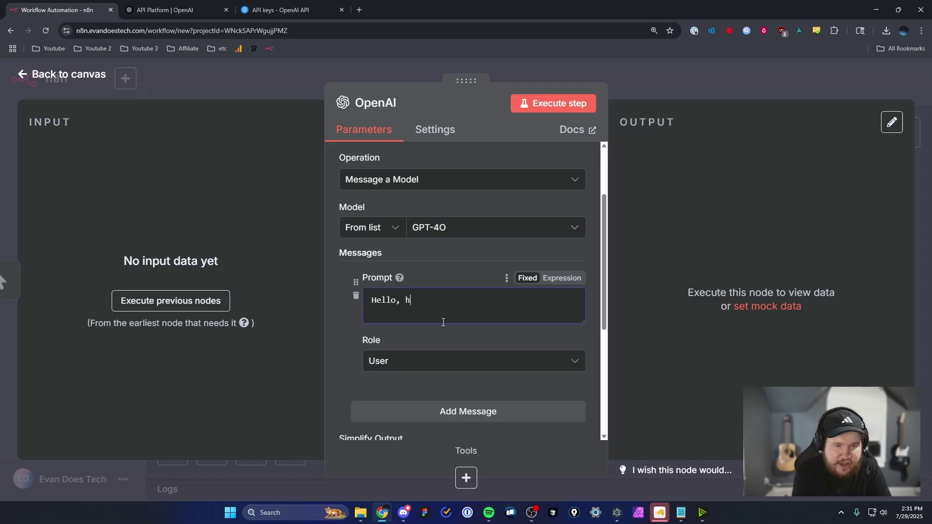
text(ow are you?)
scroll(445, 299, down, 3)
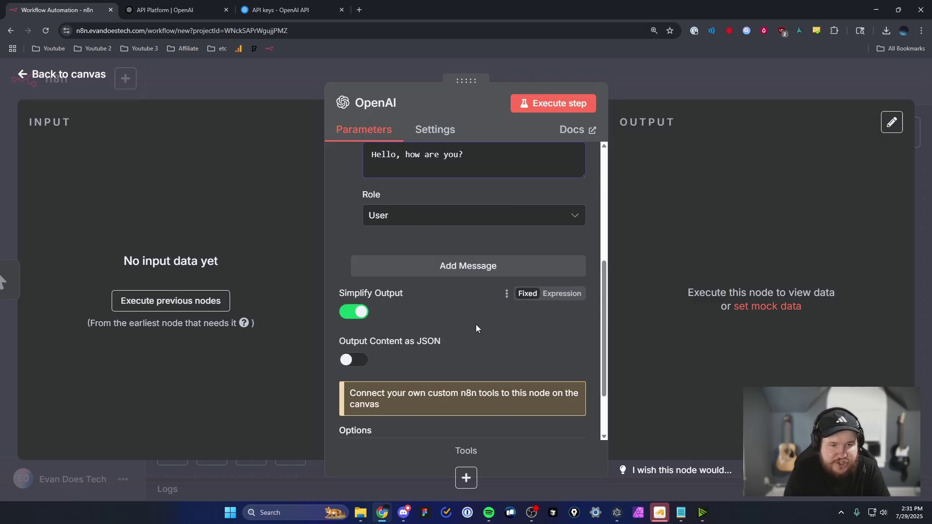
scroll(476, 324, down, 1)
scroll(475, 326, up, 5)
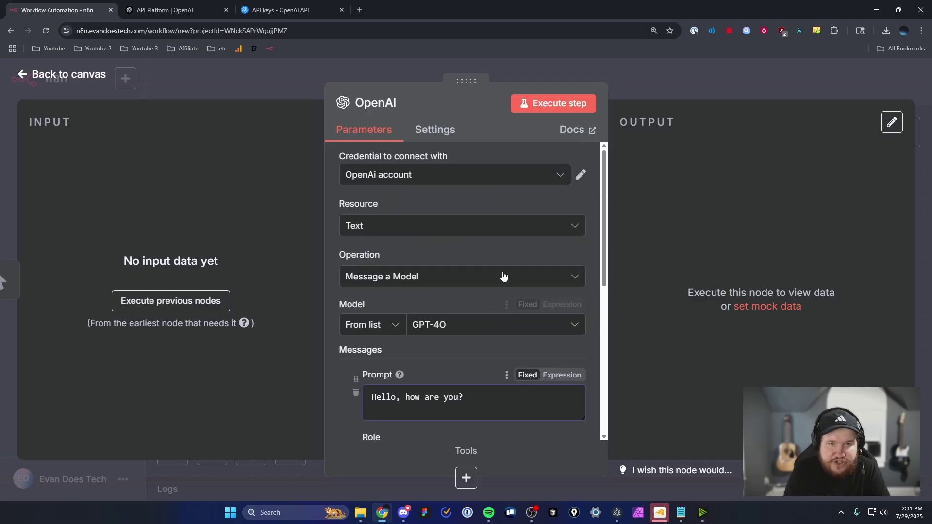
Execute the OpenAI node, which returns an insufficient quota error
click(555, 103)
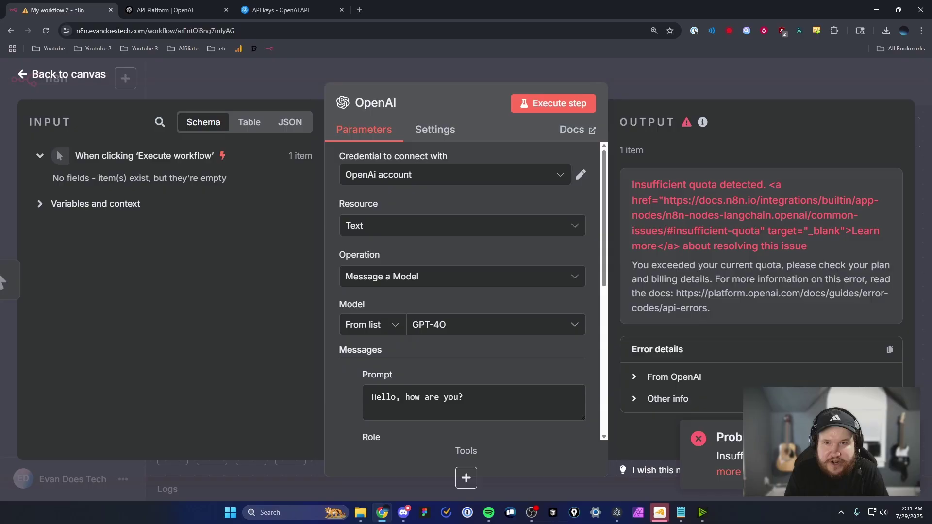
Dismiss the 'Save your key' notice, check the $10.00 billing credit balance, and return to n8n
click(181, 15)
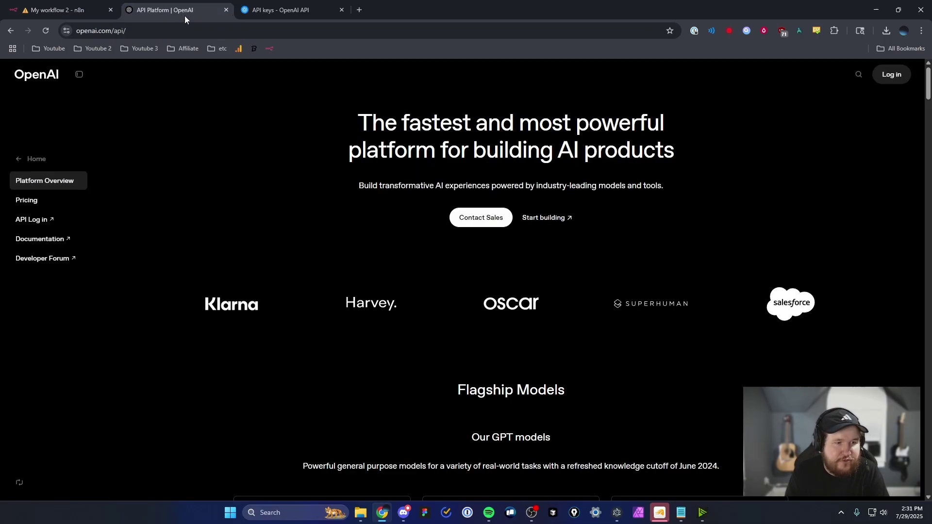
click(291, 10)
key(Escape)
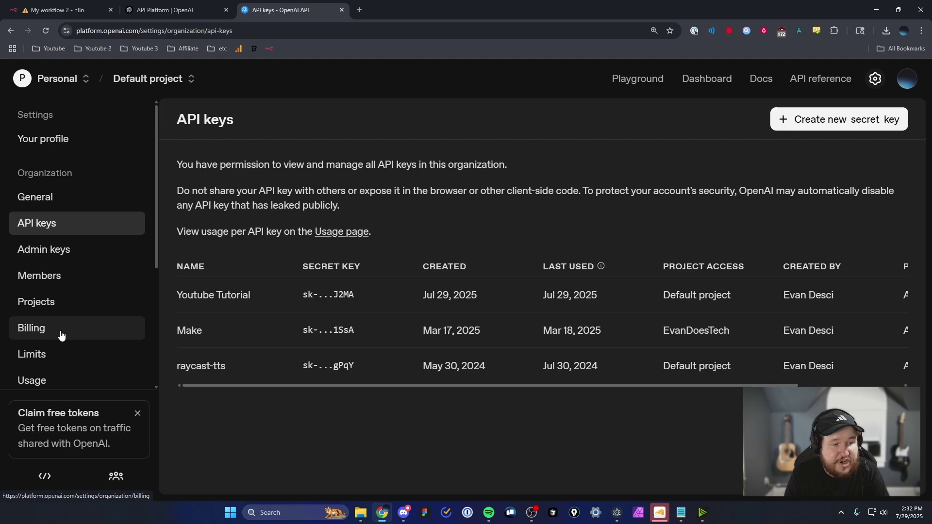
click(51, 333)
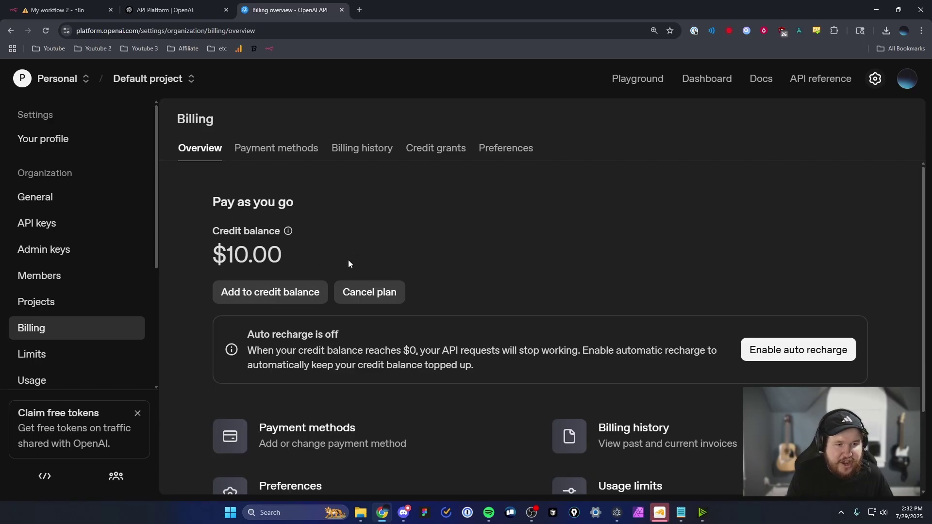
click(64, 9)
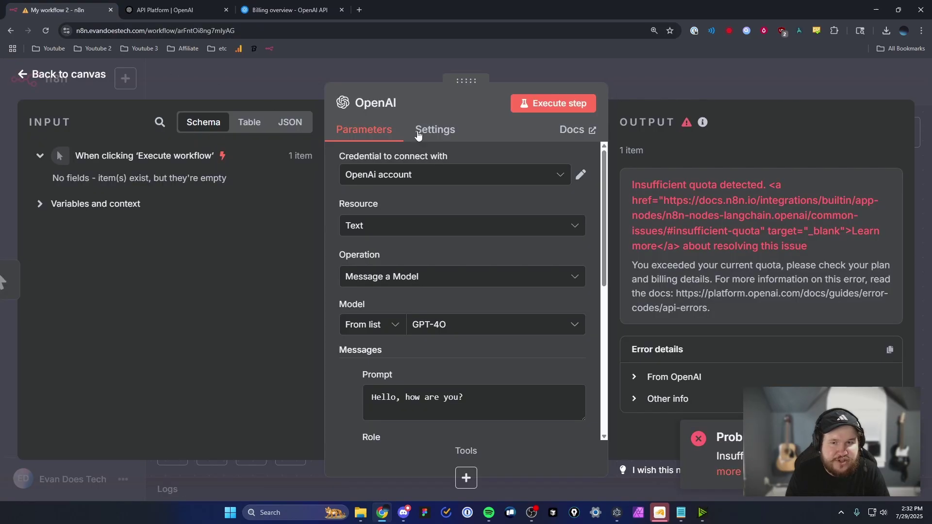
Re-execute the OpenAI node, inspect the GPT-4O reply text, and return to the canvas
click(551, 104)
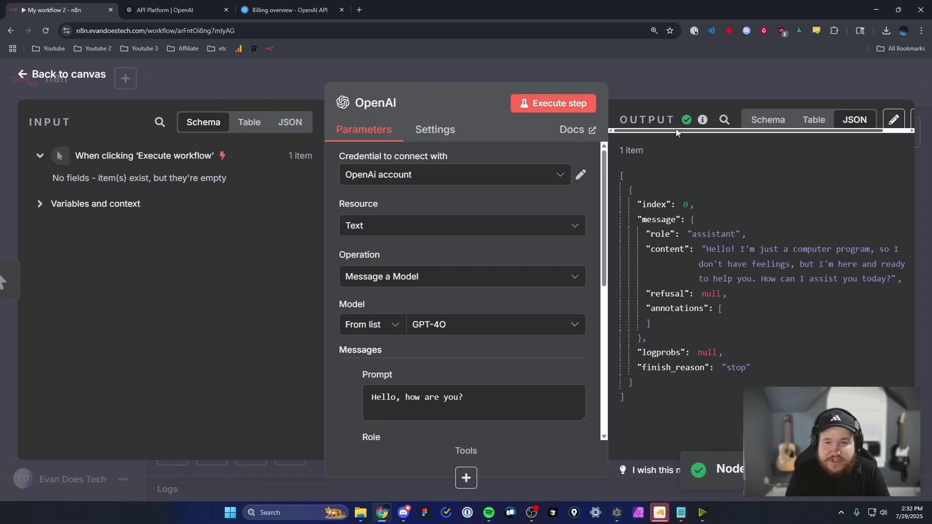
mouse_move(736, 251)
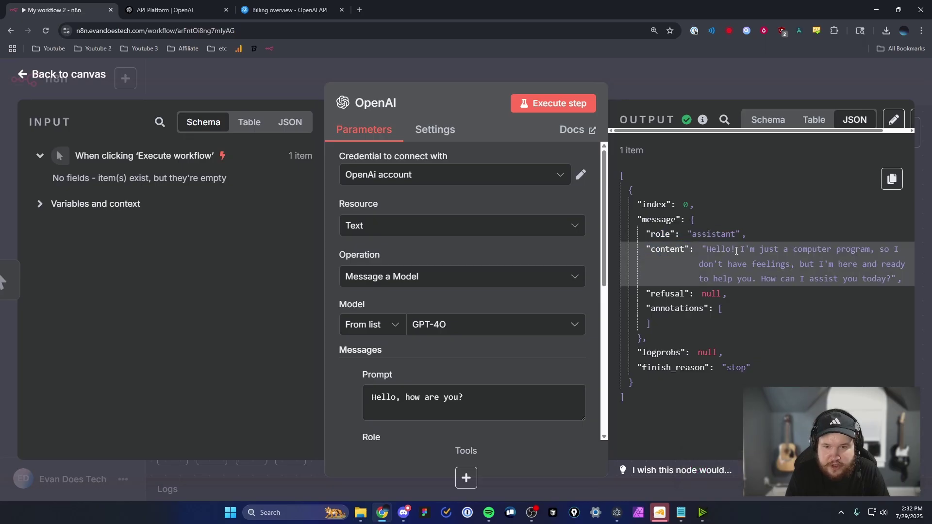
mouse_move(704, 248)
mouse_down()
mouse_move(885, 261)
mouse_move(877, 278)
mouse_move(885, 279)
mouse_up()
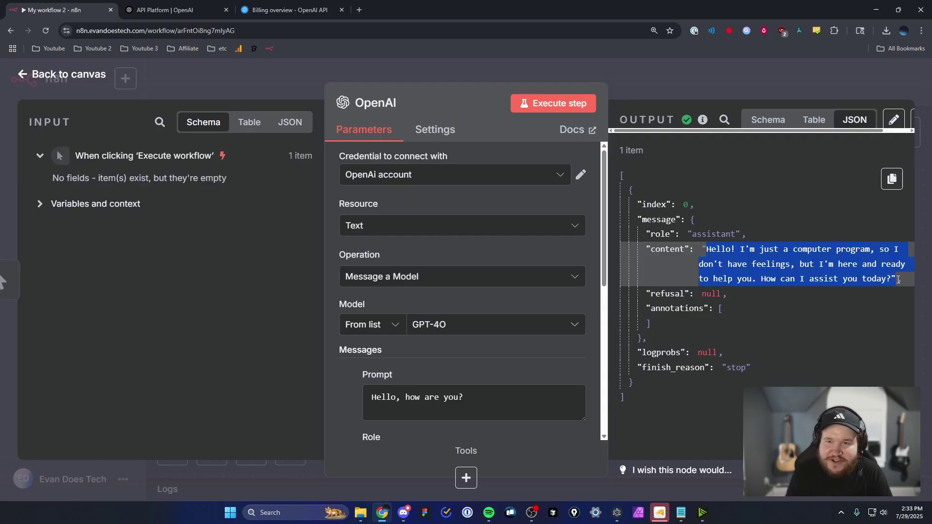
click(885, 278)
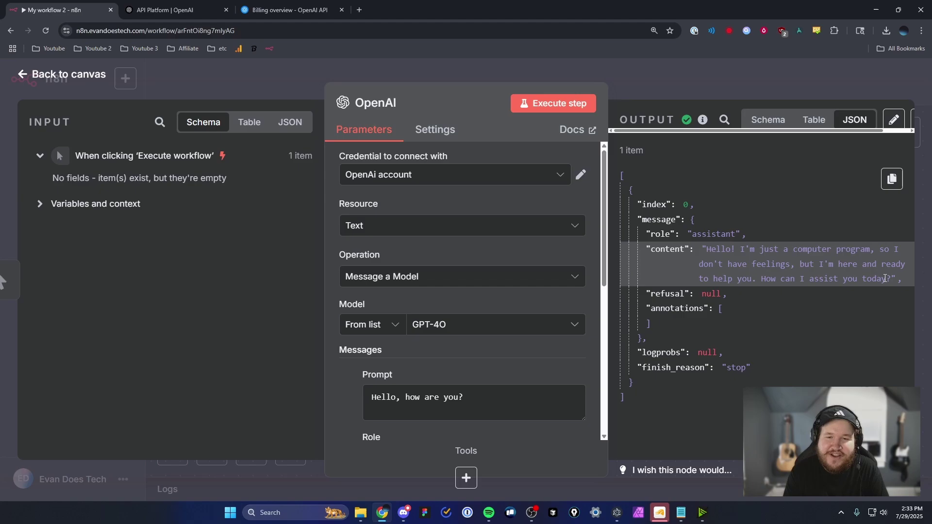
click(724, 74)
drag(812, 218, 682, 201)
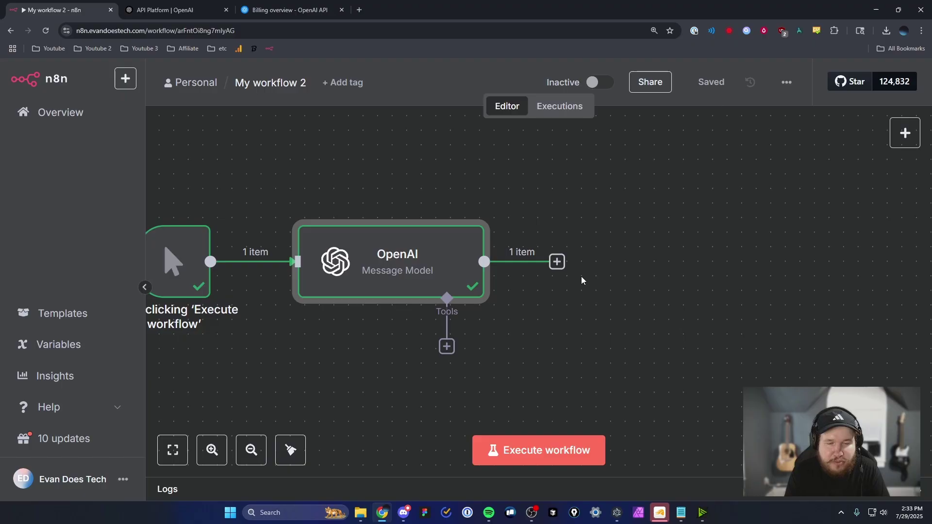
click(557, 262)
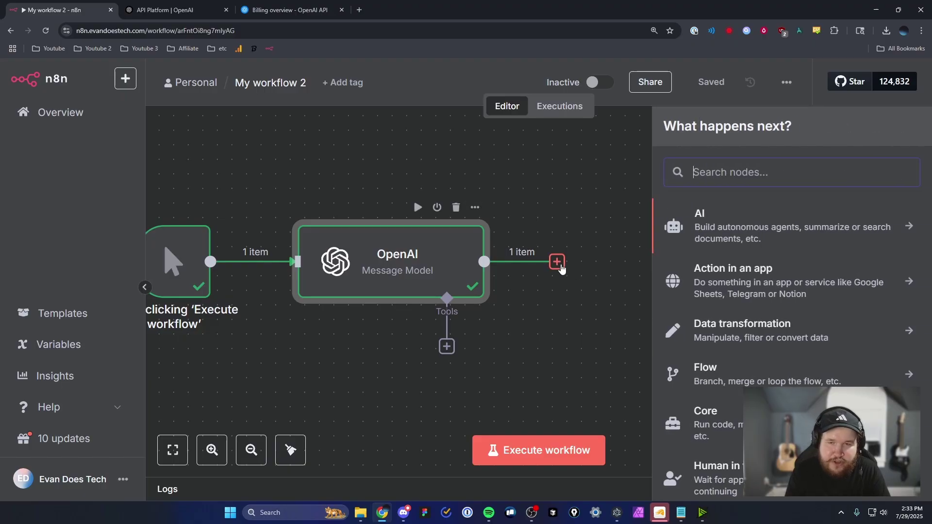
click(615, 241)
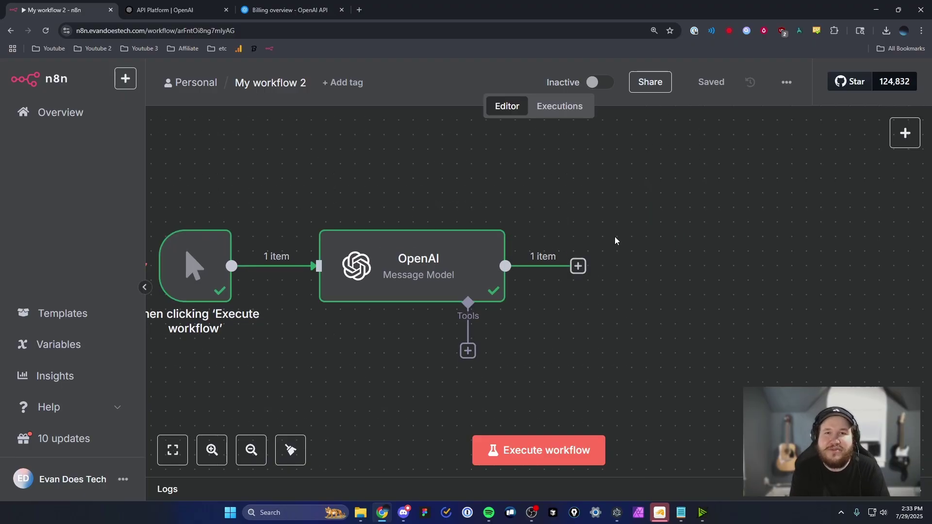